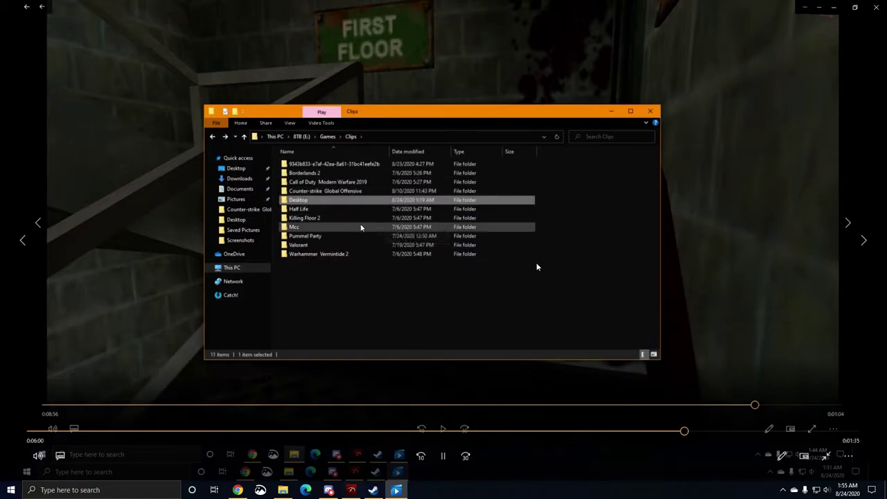
Pause the recorded clip, then resume its playback.
click(439, 459)
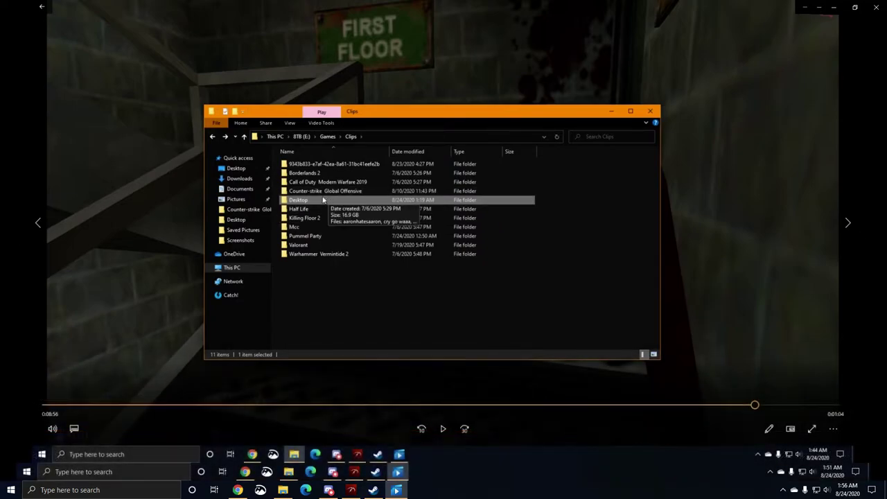
click(615, 311)
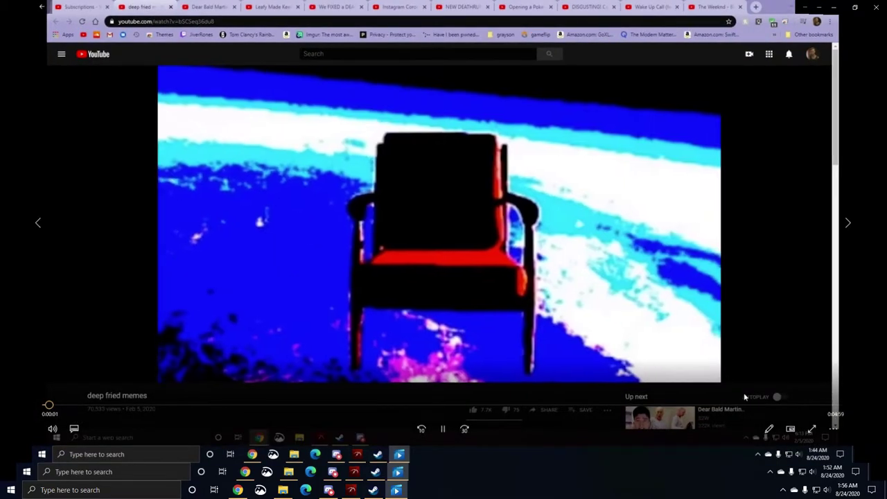
Seek the clip forward to about 4:30 on the timeline and let it play.
click(762, 407)
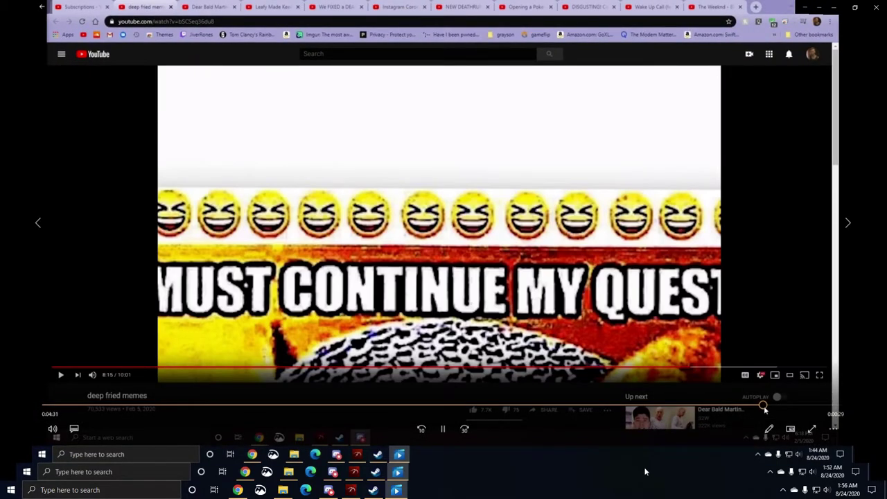